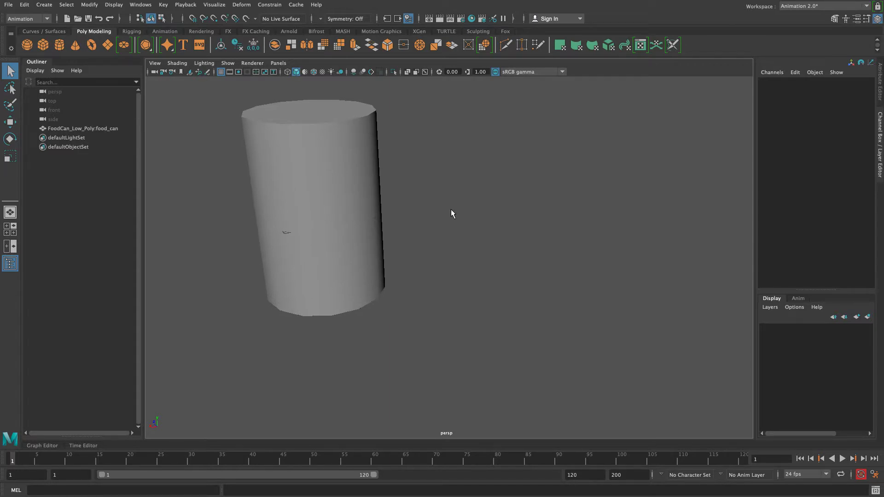
Select the food can mesh and show the attributes of its lambert1 material
left_click(368, 165)
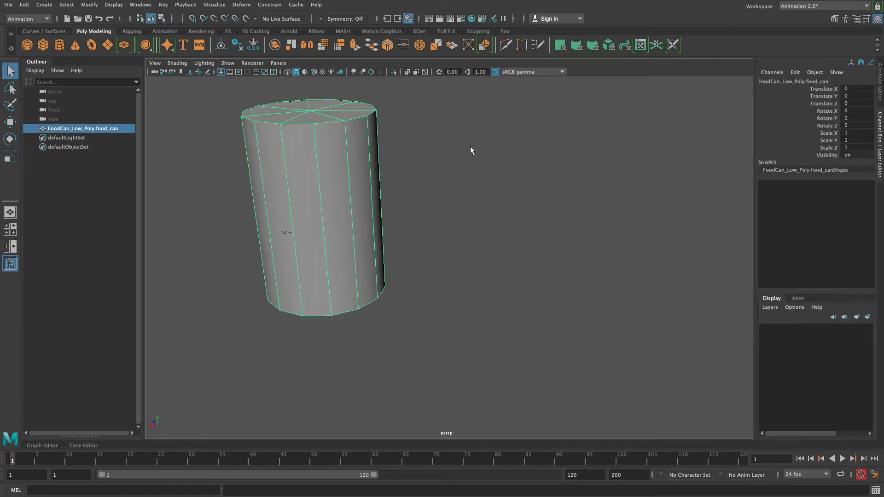
key("ctrl+a")
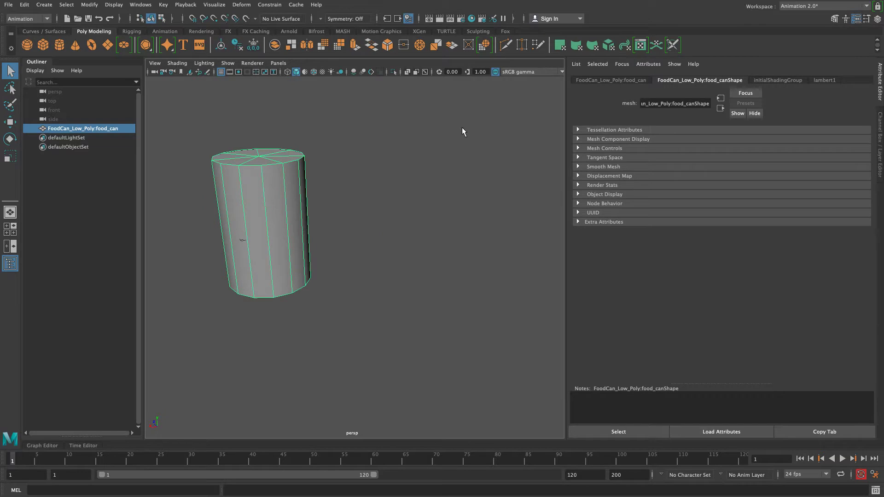
left_click(824, 81)
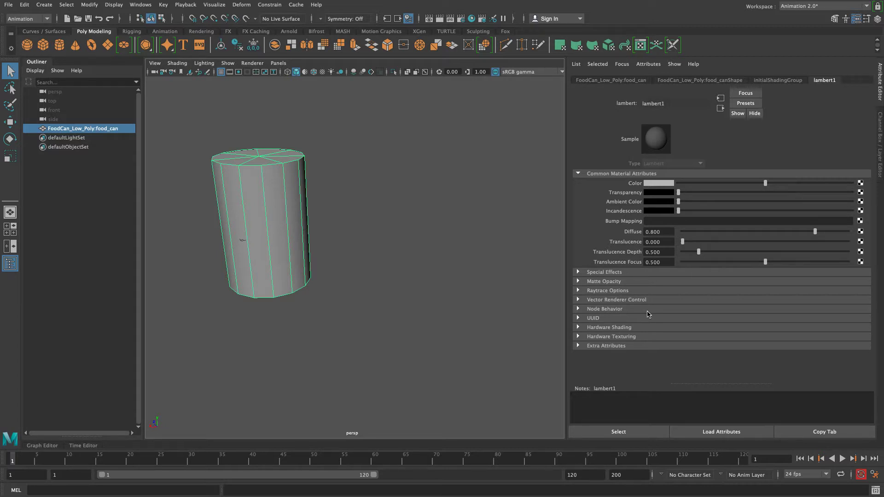
Assign a new Blinn material to the food can
left_click(312, 159)
left_click(282, 160)
right_click(282, 160)
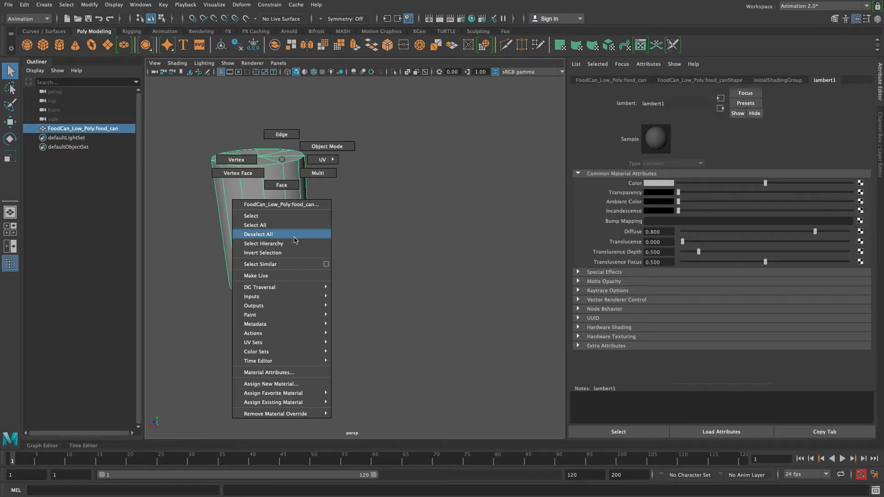
mouse_move(312, 393)
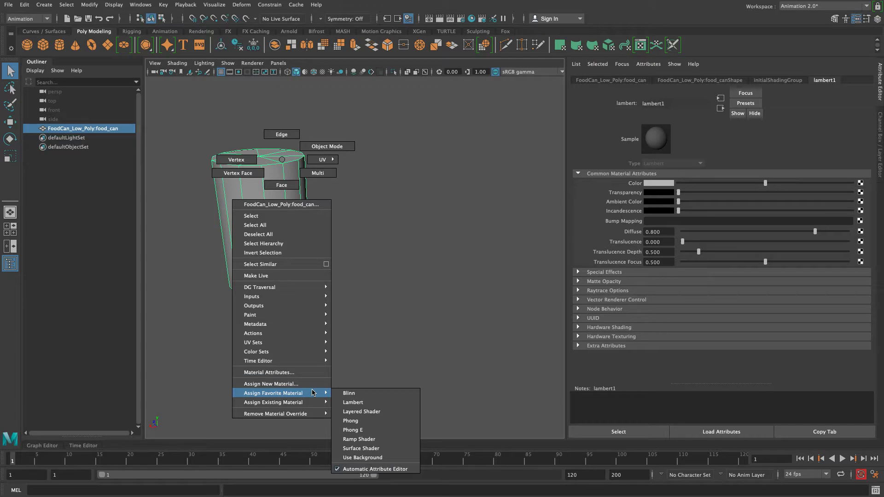
left_click(349, 393)
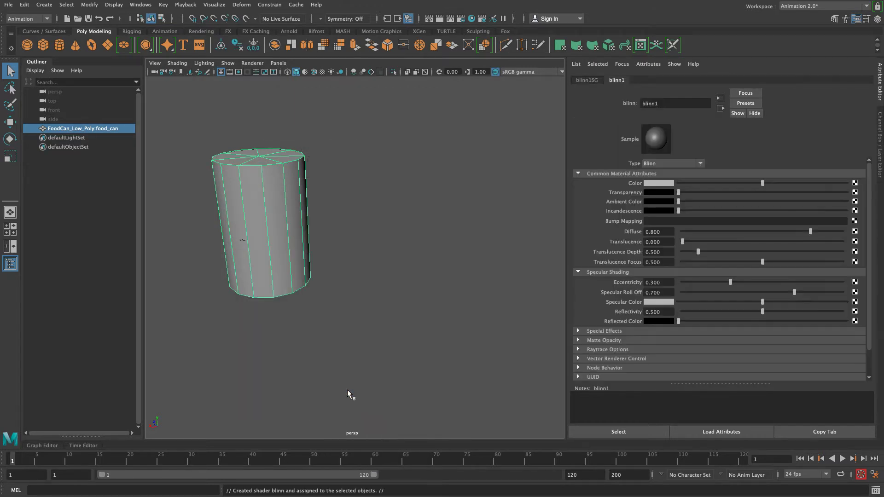
right_click(284, 177)
mouse_move(311, 411)
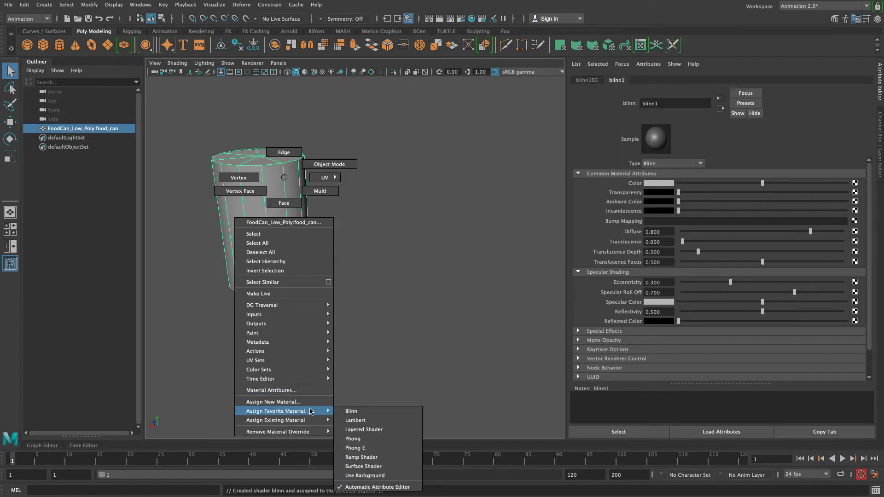
left_click(454, 343)
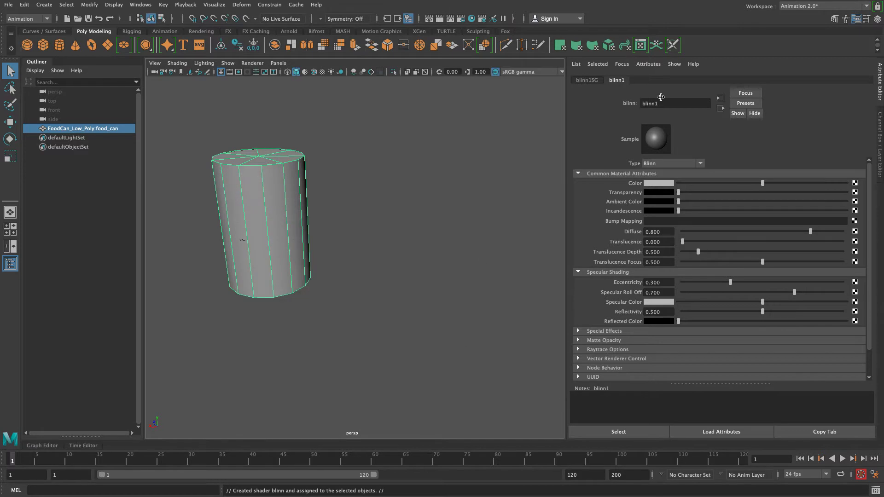
Rename the new Blinn material as Can_Txt
double_click(685, 104)
type("Can_Txt")
key("Return")
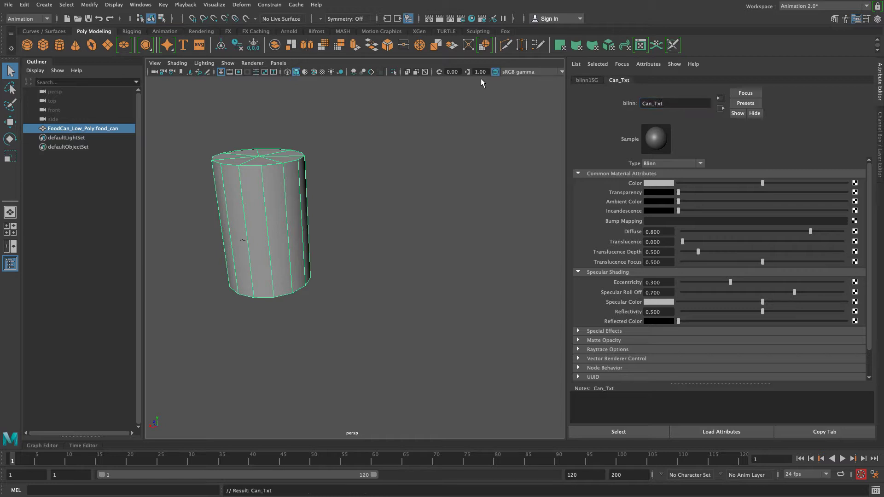
Deselect the food can, reselect it and show the attributes of its Can_Txt material
left_click(456, 122)
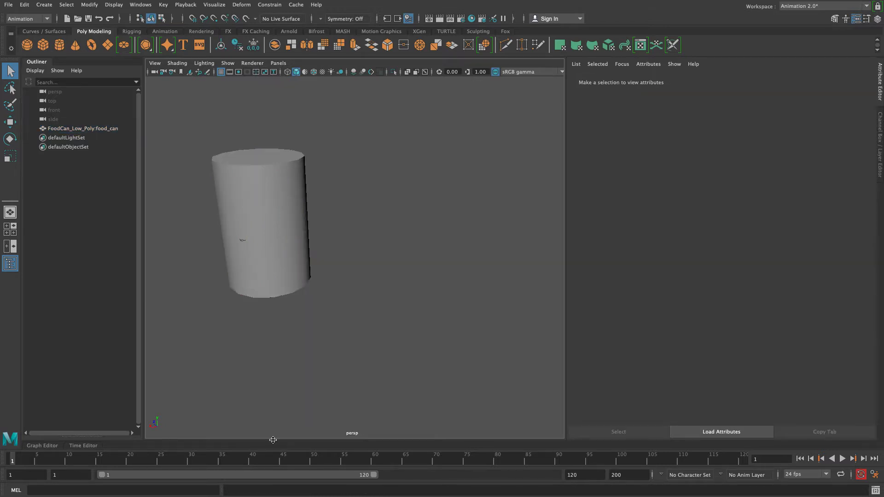
left_click_drag(374, 432, 309, 303, "alt")
left_click(309, 303)
key("ctrl+a")
key("ctrl+a")
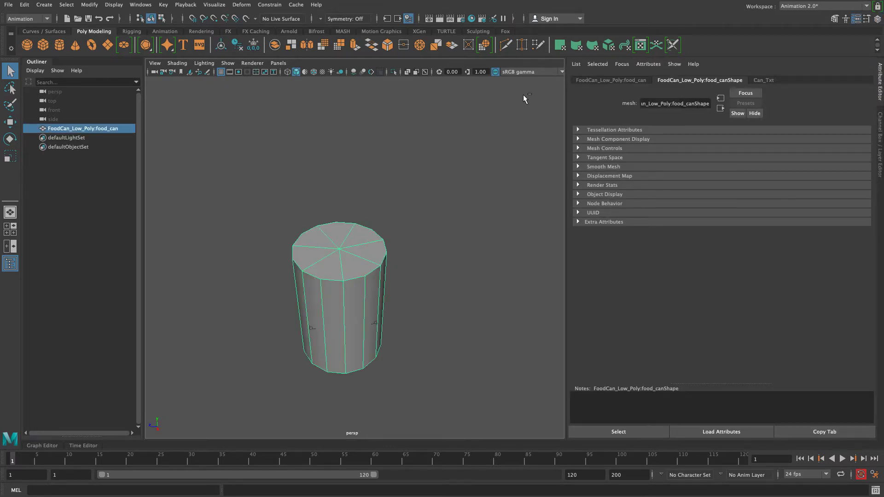
key("ctrl+a")
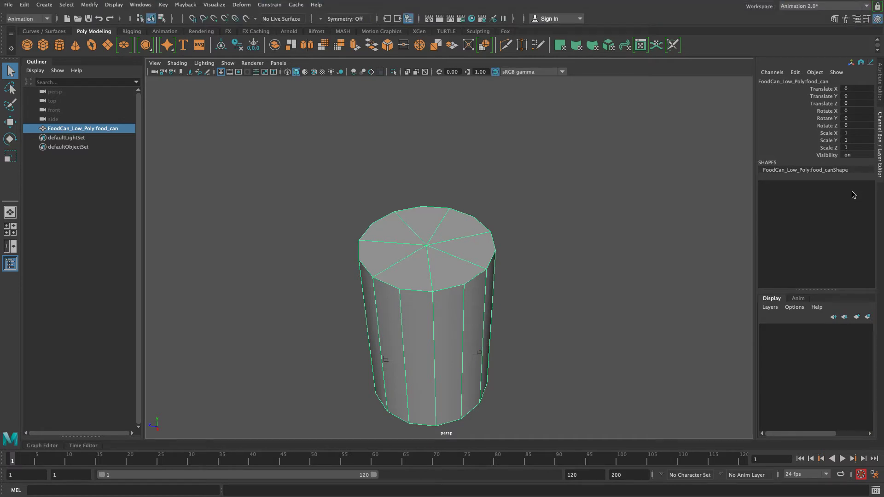
key("ctrl+a")
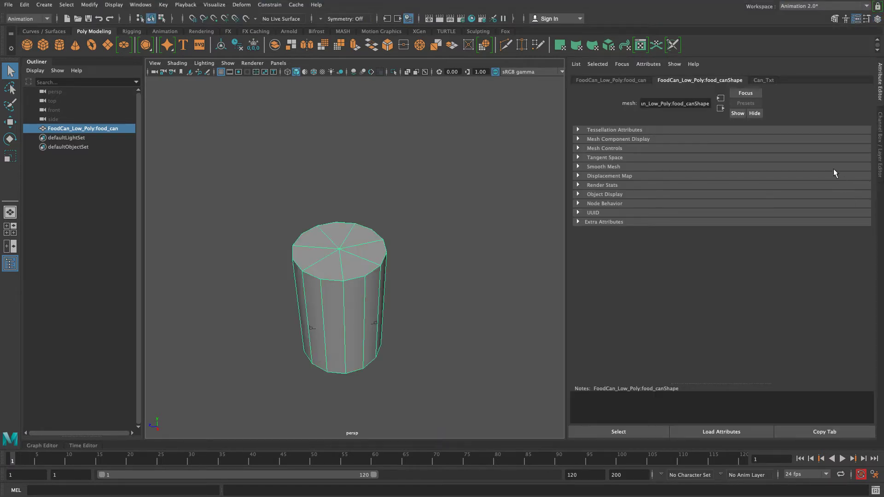
left_click(772, 80)
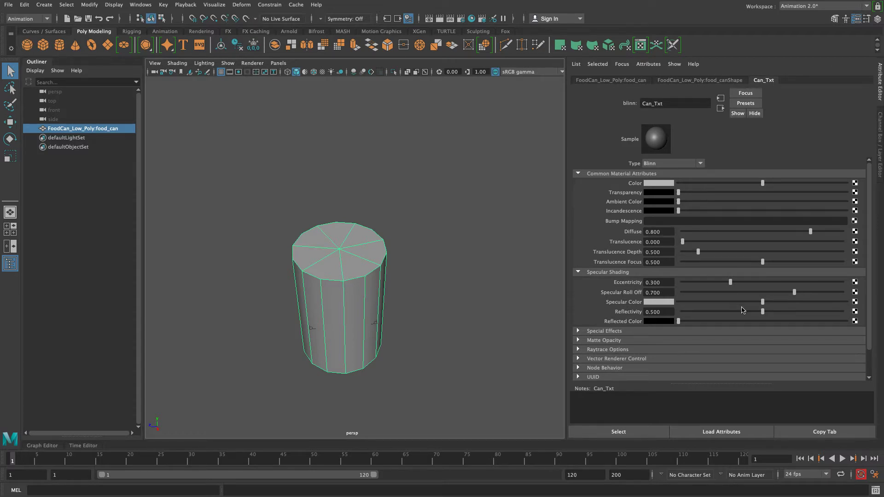
Open the texture node choices for Can_Txt's Color attribute and clear the name filter to list all textures
left_click_drag(317, 301, 318, 280, "alt")
right_click_drag(319, 282, 346, 317, "alt")
middle_click_drag(349, 279, 343, 218, "alt")
left_click_drag(340, 225, 334, 242, "alt")
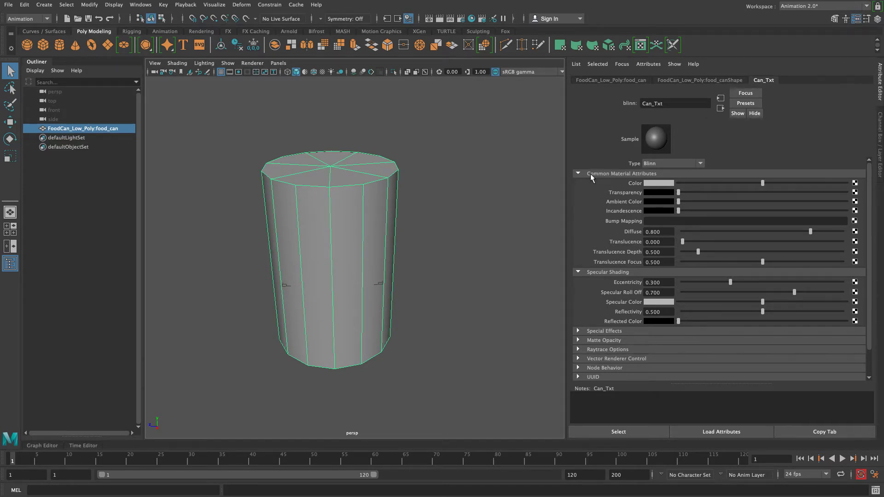
left_click(646, 184)
left_click(855, 183)
left_click_drag(485, 87, 511, 92)
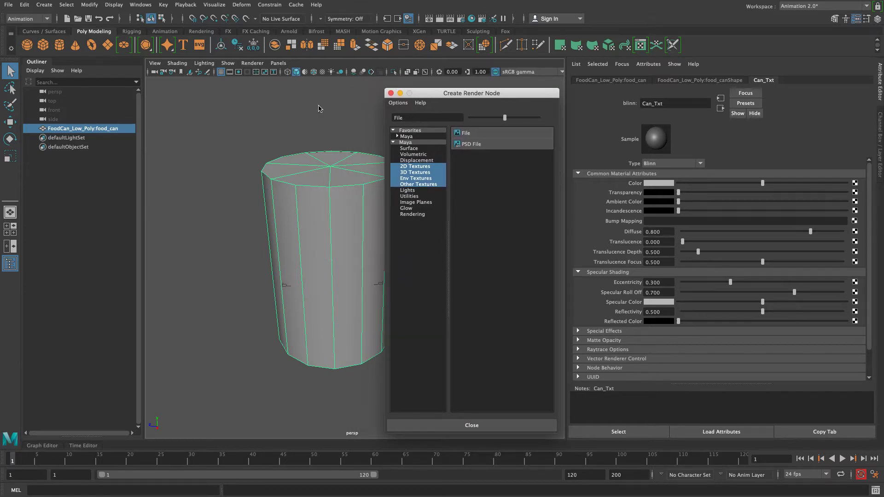
left_click_drag(410, 115, 322, 111)
key("BackSpace")
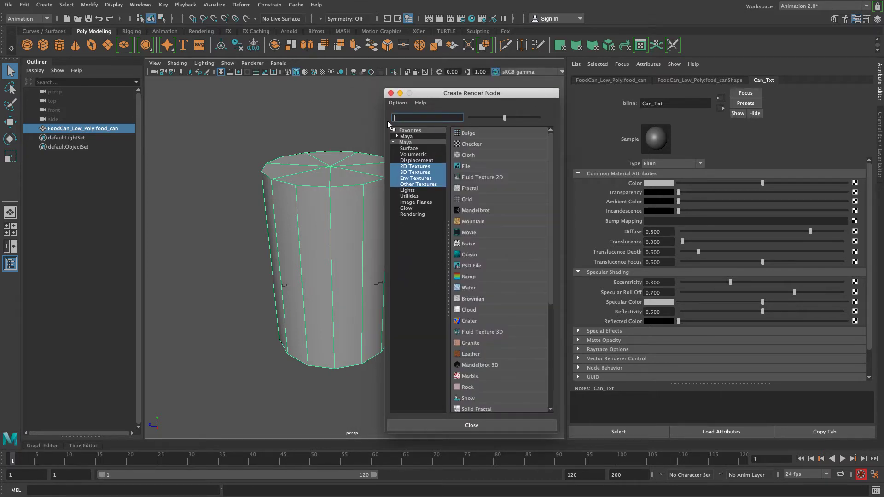
mouse_move(550, 157)
left_mouse_down()
mouse_move(550, 245)
mouse_move(549, 164)
left_mouse_up()
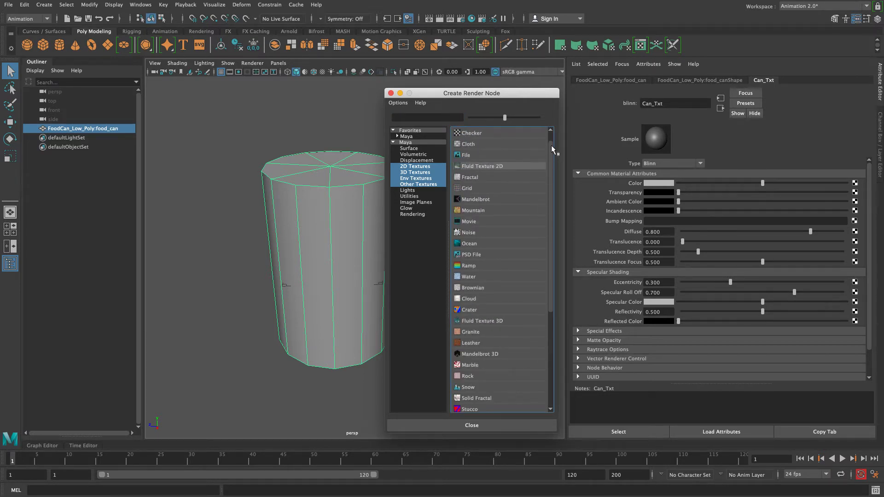
Filter the render nodes by "File" and connect a File texture to the material's Color
left_click(427, 116)
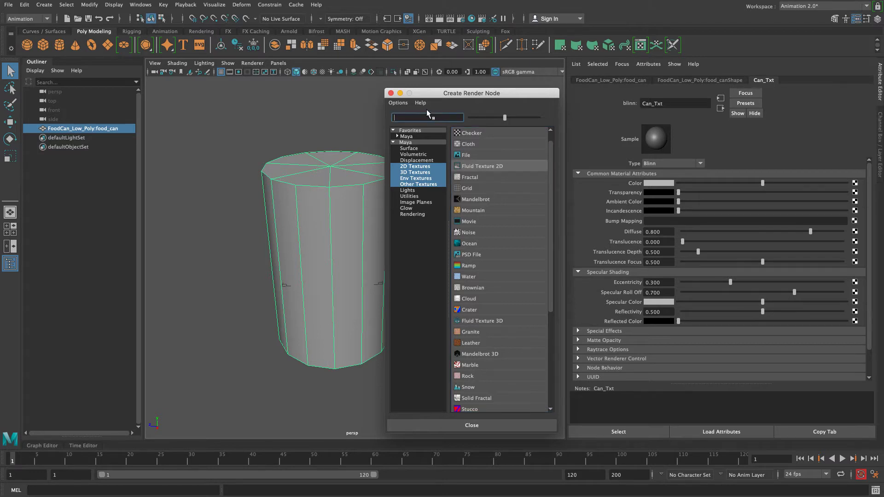
type("File")
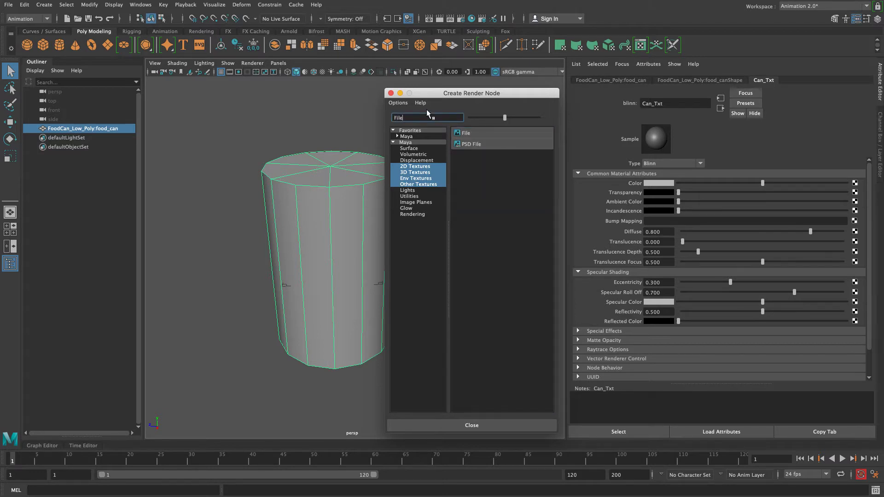
left_click(460, 132)
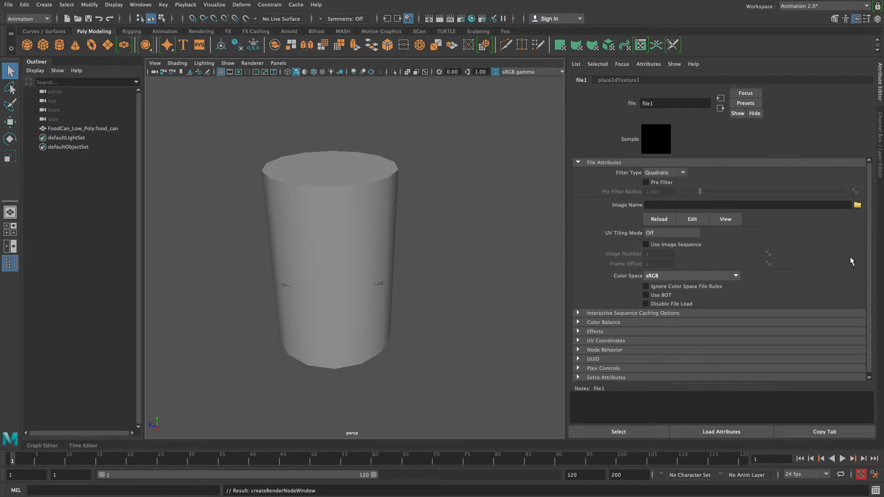
left_click(858, 205)
left_click_drag(521, 129, 483, 107)
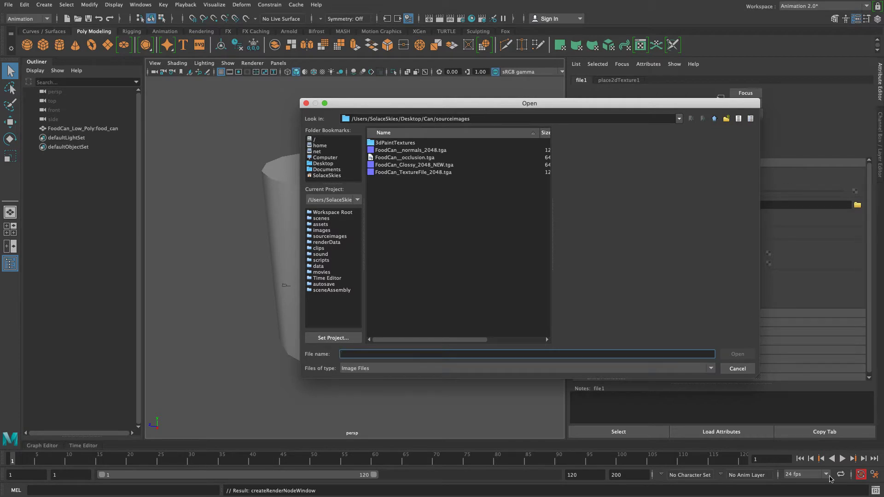
left_click(738, 369)
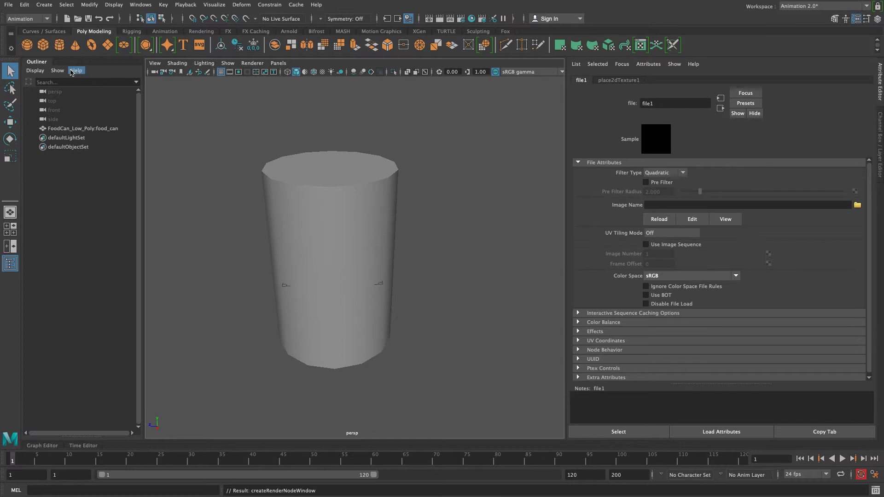
left_click(8, 5)
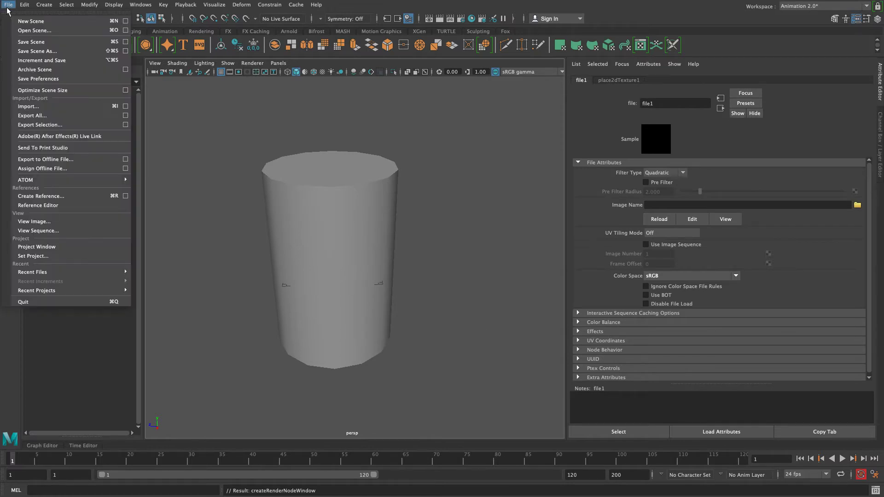
left_click(94, 256)
left_click(734, 368)
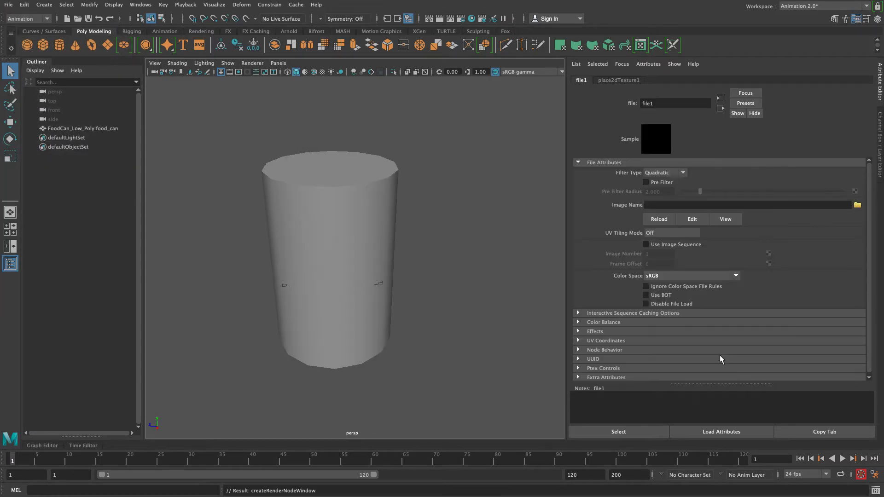
Load FoodCan_TextureFile_2048.tga from the project's sourceimages folder as the File node's image
left_click(857, 205)
mouse_move(604, 111)
left_mouse_down()
mouse_move(513, 130)
mouse_move(616, 122)
left_mouse_up()
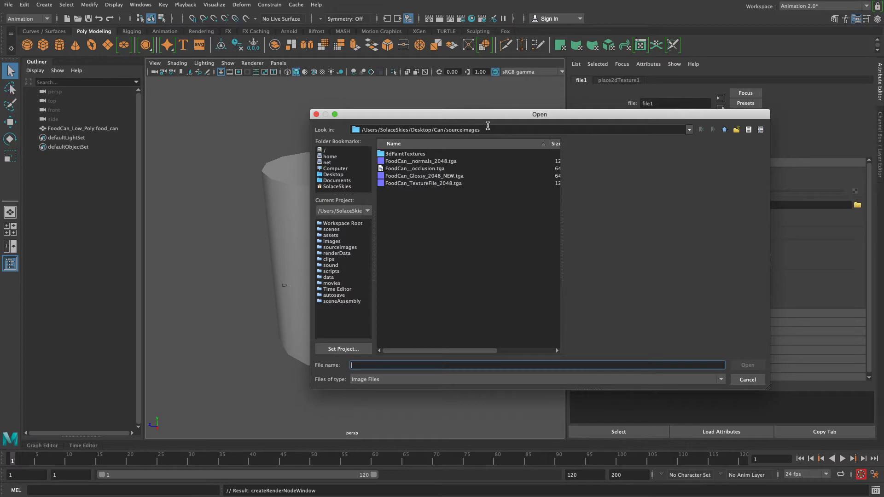
left_click_drag(493, 116, 453, 113)
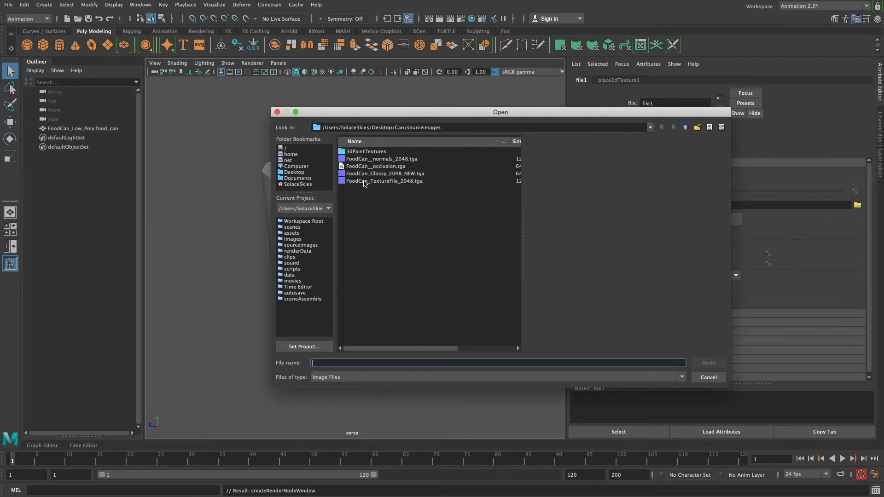
left_click(363, 182)
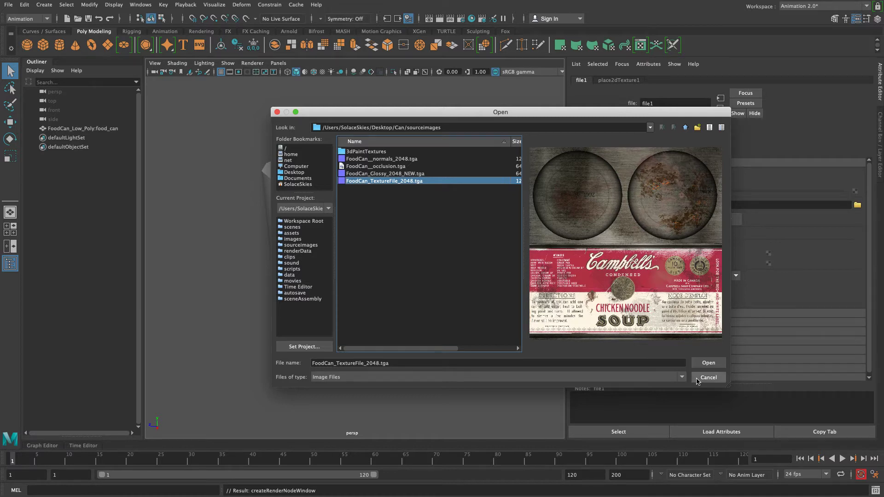
left_click(701, 363)
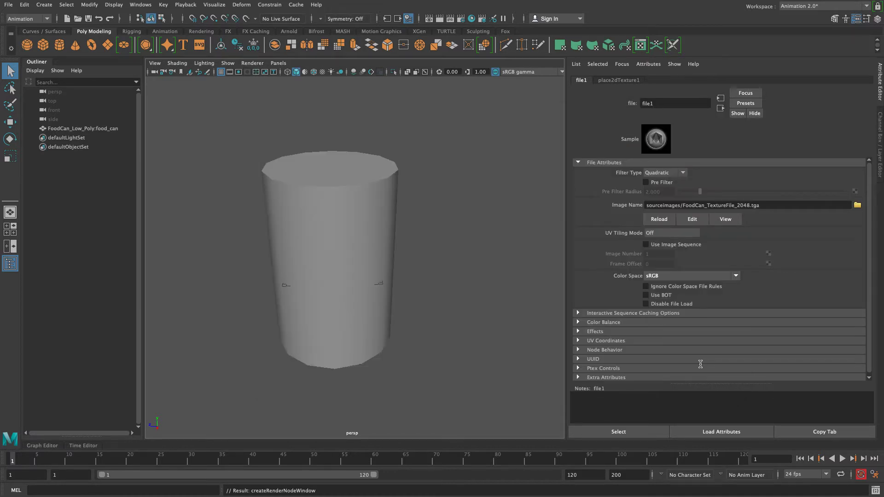
Switch the viewport to textured display, inspect the label on the can and clear the selection
left_click_drag(380, 322, 413, 349, "alt")
right_click_drag(412, 349, 415, 326, "alt")
left_click_drag(415, 326, 416, 317, "alt")
middle_click_drag(416, 318, 414, 328, "alt")
right_click_drag(414, 328, 421, 330, "alt")
key("5")
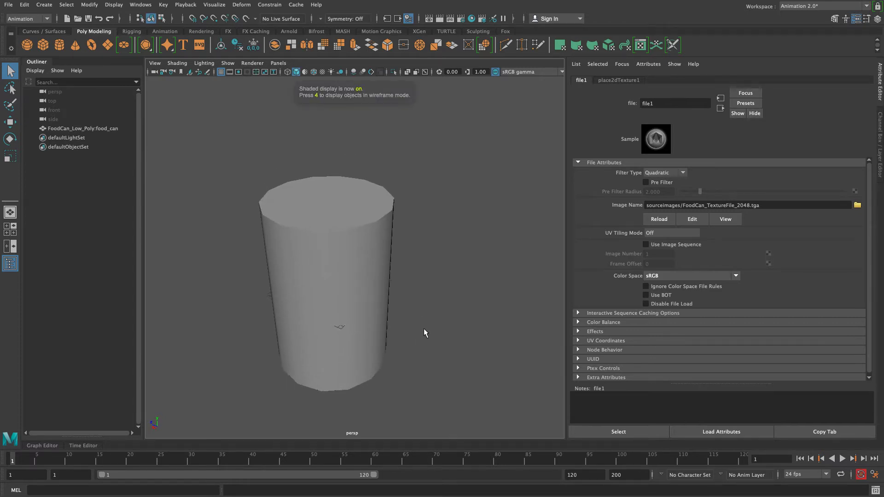
mouse_move(498, 316)
right_mouse_down("alt")
mouse_move(430, 315)
mouse_move(462, 316)
right_mouse_up("alt")
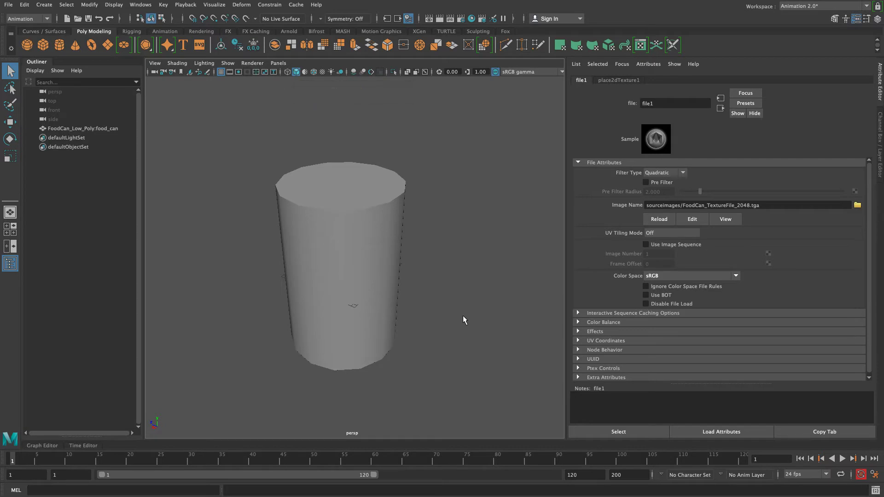
key("6")
mouse_move(330, 273)
left_mouse_down("alt")
mouse_move(247, 270)
mouse_move(413, 261)
mouse_move(378, 225)
mouse_move(383, 267)
left_mouse_up("alt")
right_click_drag(383, 266, 515, 295, "alt")
left_click(502, 294)
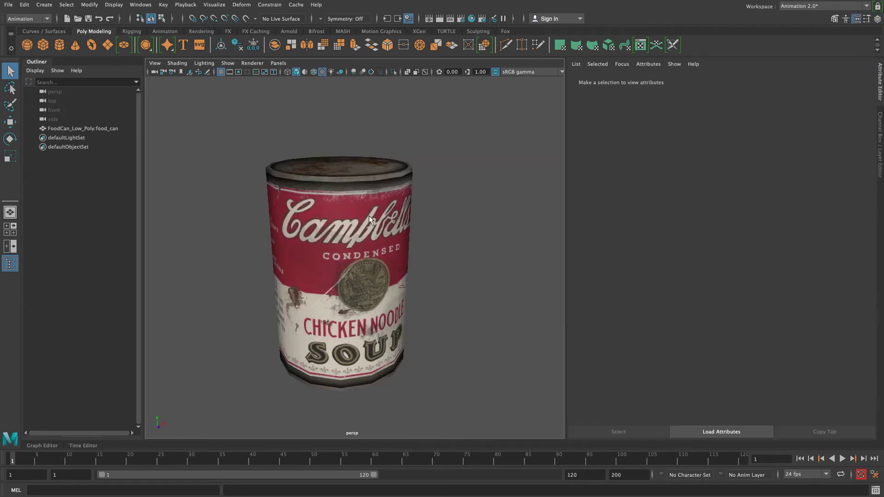
Select the textured can to bring up its Can_Txt attributes and frame it in the viewport
left_click(369, 215)
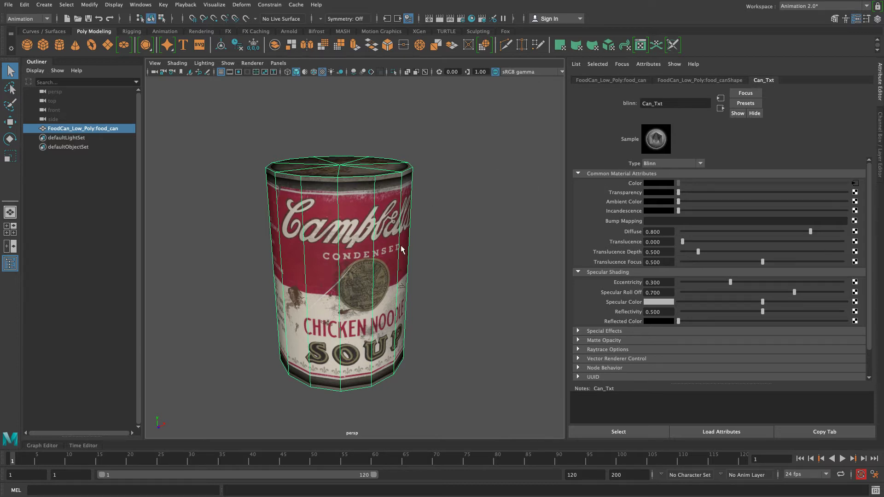
scroll(257, 160, "up", 2)
left_click_drag(257, 159, 260, 189, "alt")
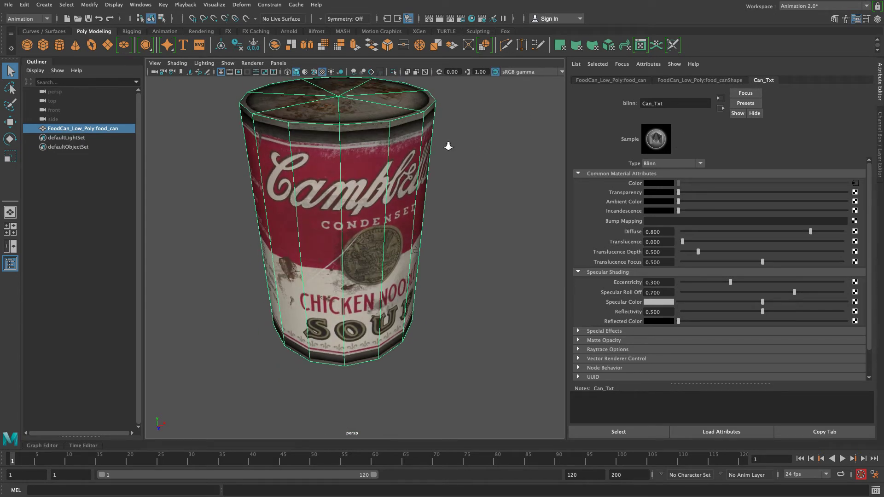
key("f")
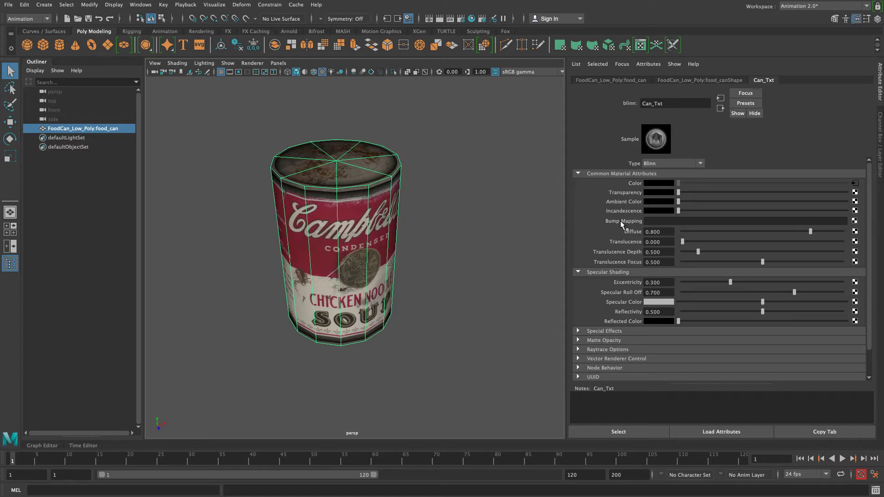
Connect a File texture to Can_Txt's Bump Mapping and set the bump node to use it as Tangent Space Normals
left_click(855, 225)
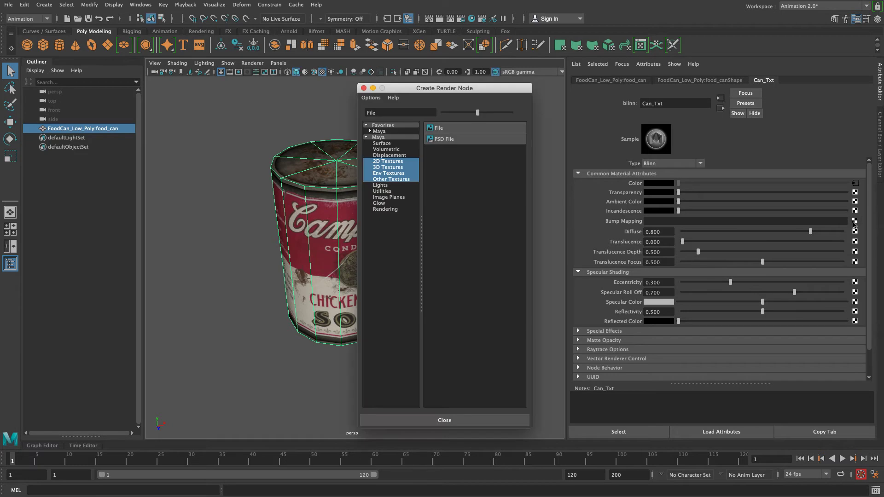
left_click(439, 128)
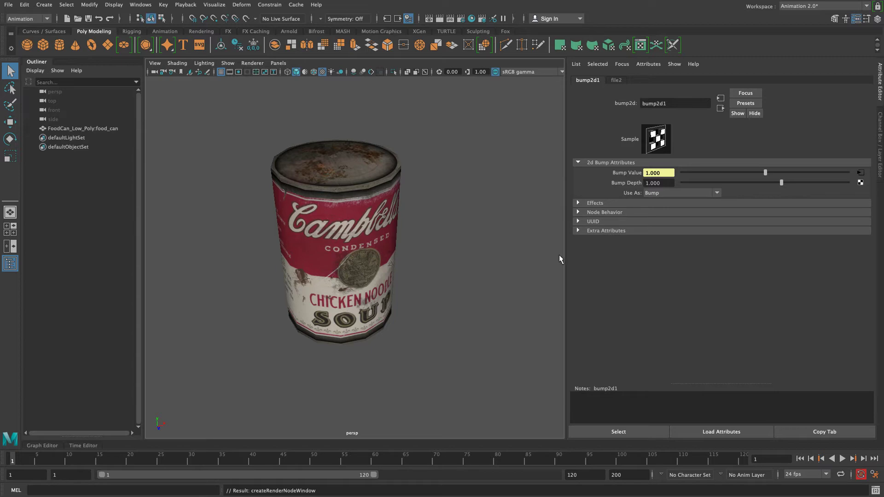
mouse_move(400, 325)
left_mouse_down("alt")
mouse_move(304, 243)
mouse_move(409, 305)
mouse_move(408, 329)
left_mouse_up("alt")
right_click_drag(408, 329, 363, 314, "alt")
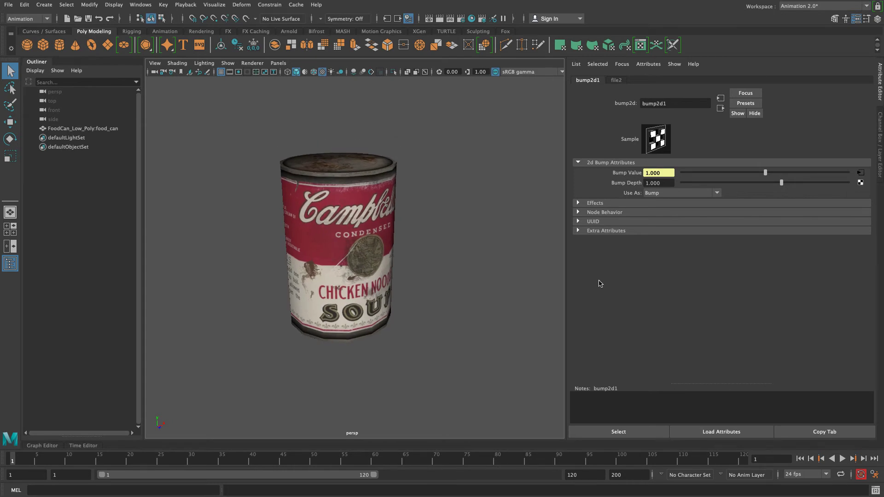
left_click(661, 195)
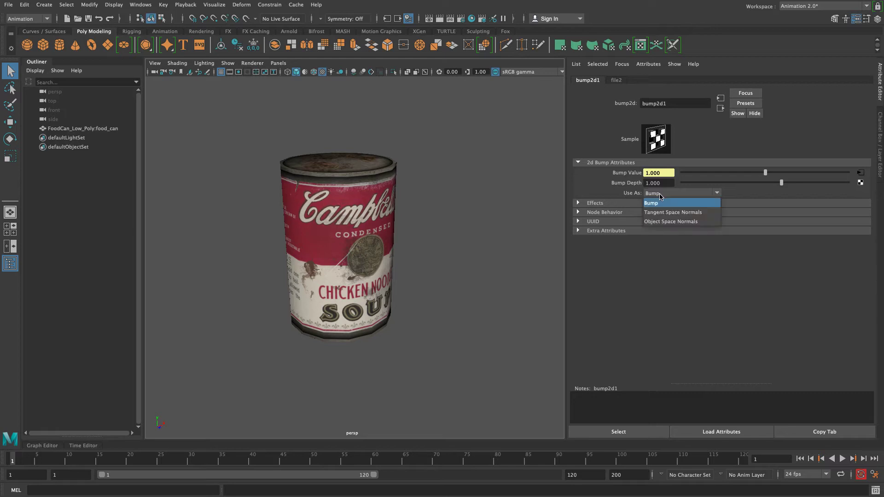
left_click(692, 213)
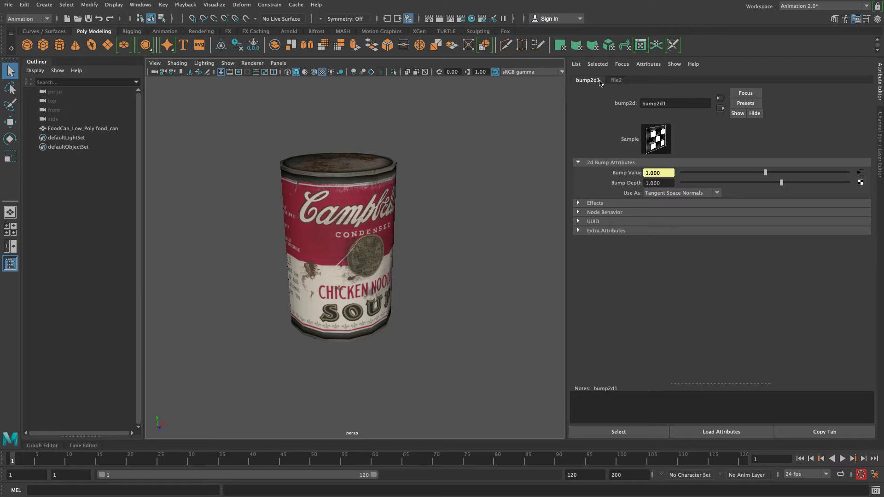
Load FoodCan__normals_2048.tga from sourceimages into the bump's File node and inspect the can's lid and label
left_click(617, 80)
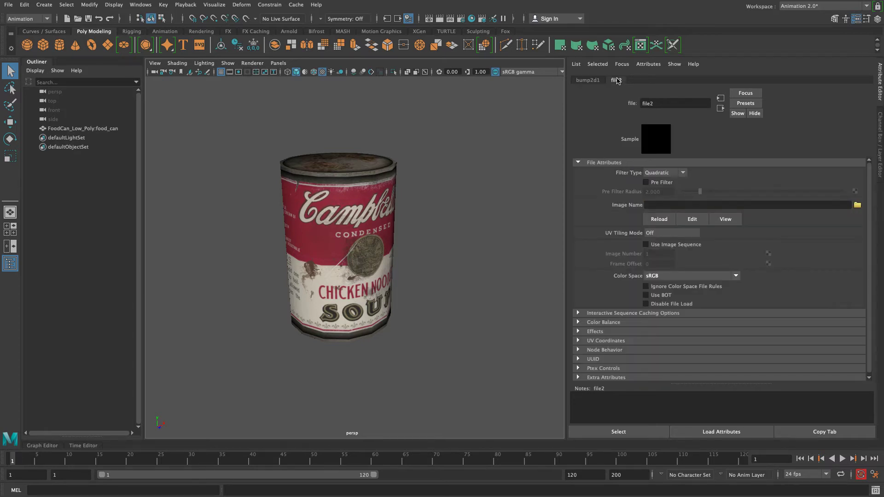
left_click(858, 206)
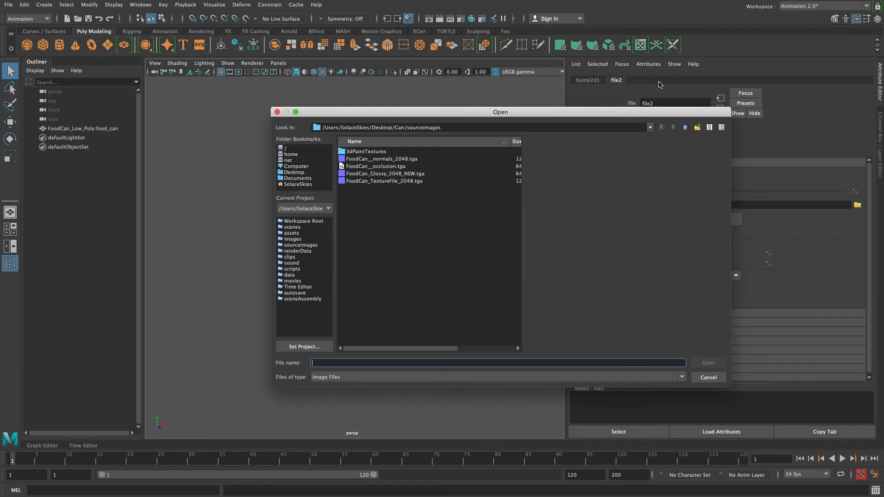
left_click(394, 159)
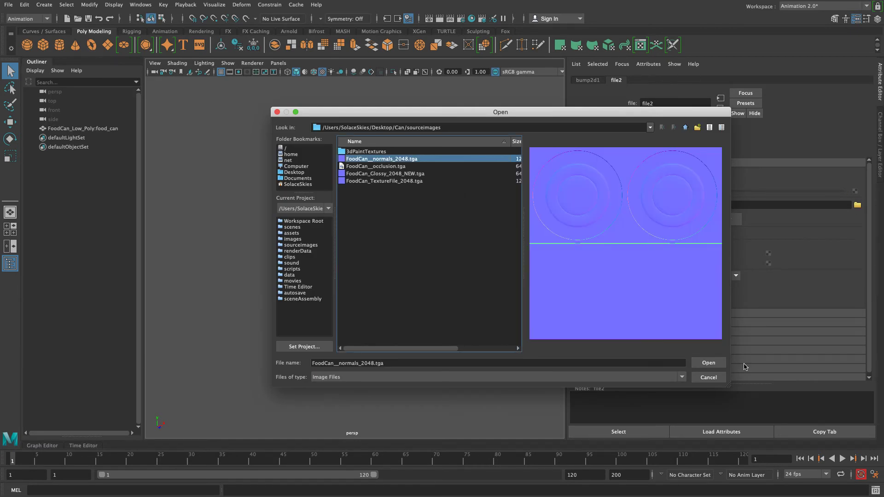
left_click(708, 364)
left_click_drag(515, 298, 295, 148, "alt")
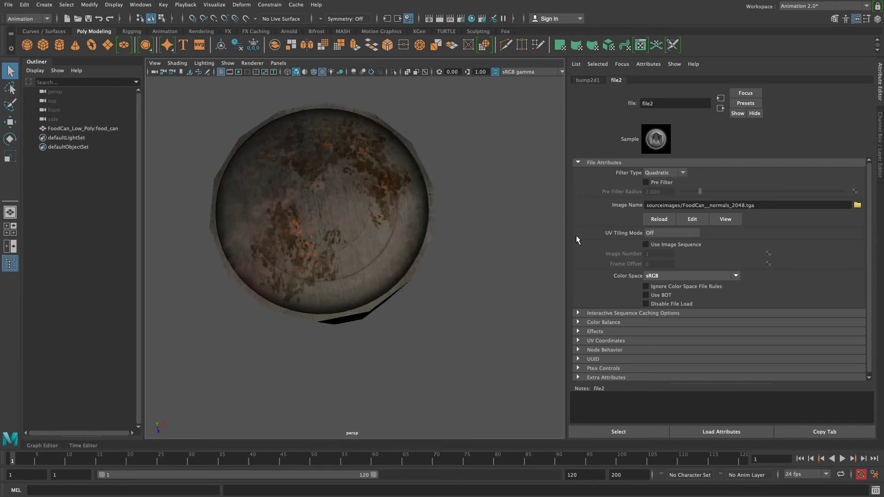
left_click_drag(474, 203, 507, 164, "alt")
left_click_drag(440, 203, 481, 225, "alt")
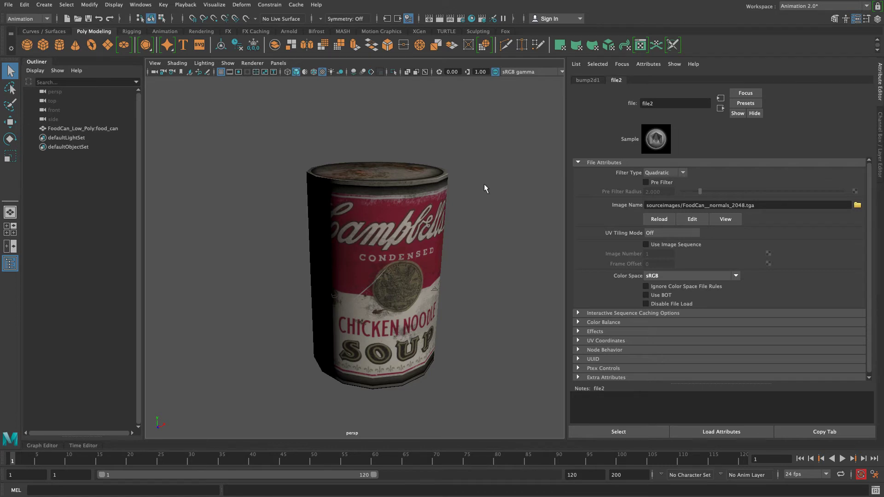
Select the can to bring up its Can_Txt attributes and connect a File texture to Specular Color
key("ctrl+a")
key("ctrl+a")
left_click(270, 255)
left_click(428, 197)
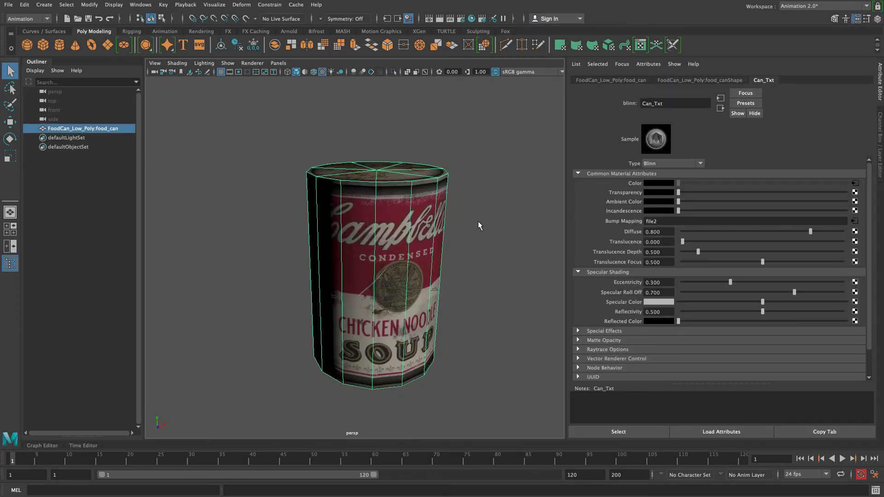
left_click(718, 340)
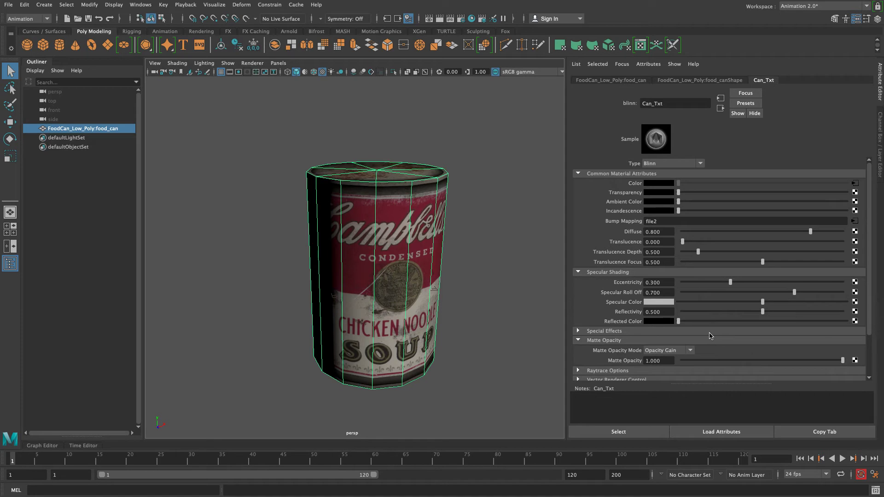
left_click(609, 341)
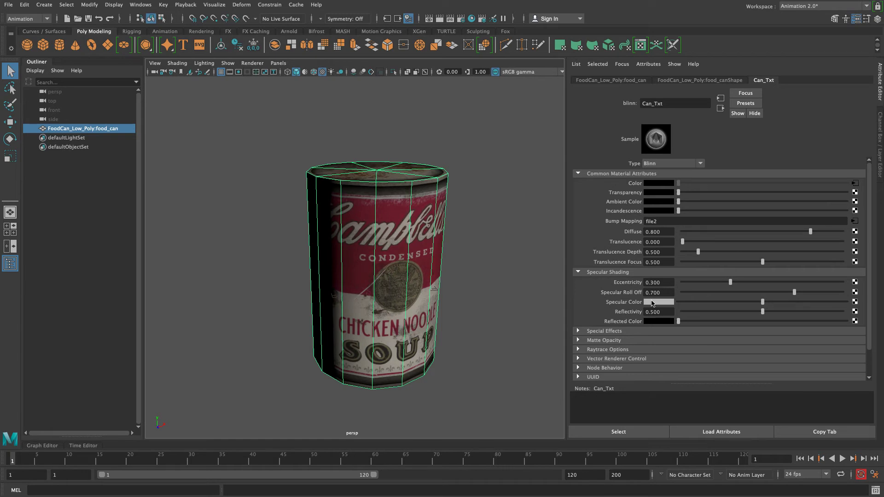
left_click(854, 302)
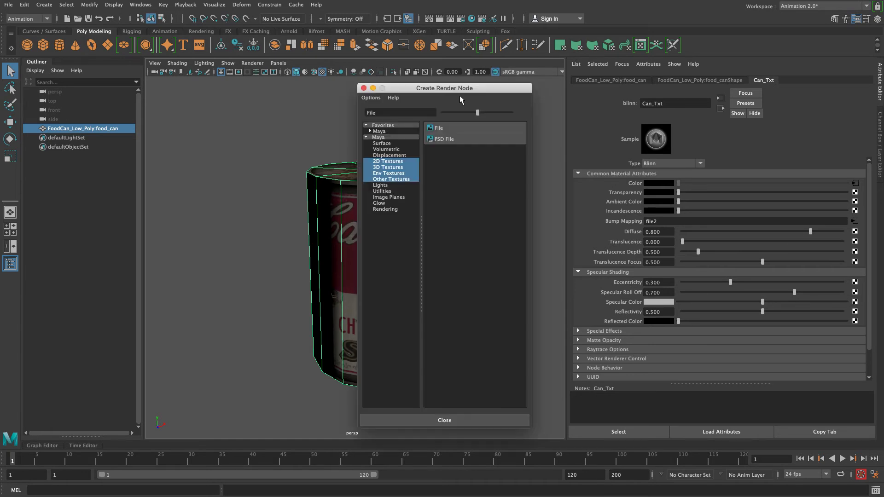
left_click(451, 129)
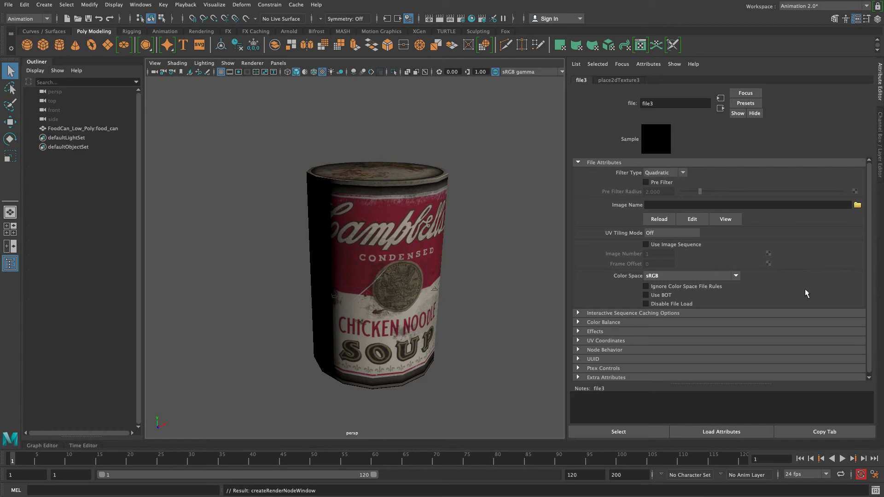
Load FoodCan_Glossy_2048_NEW.tga from sourceimages as the specular File node's image and check the can
left_click(858, 205)
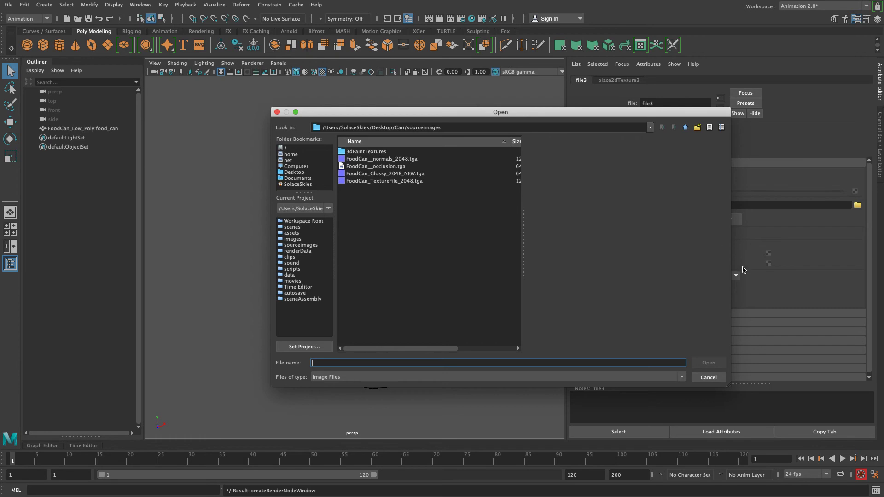
left_click(368, 174)
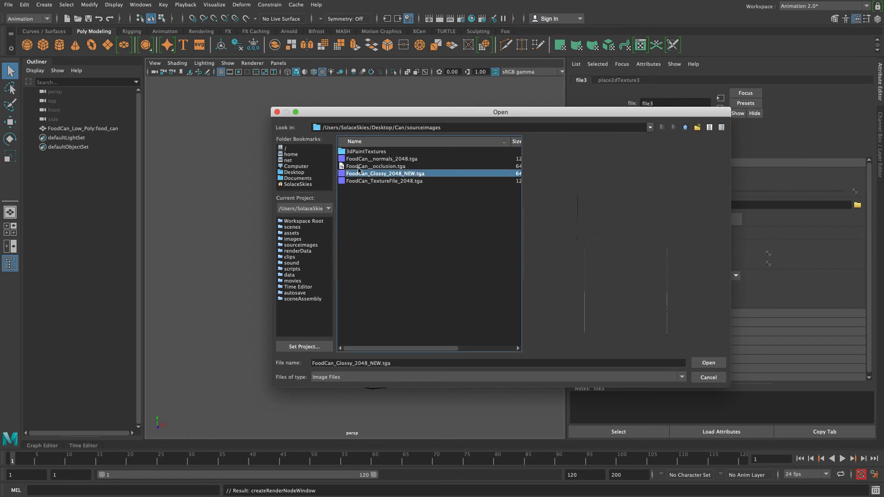
left_click(720, 364)
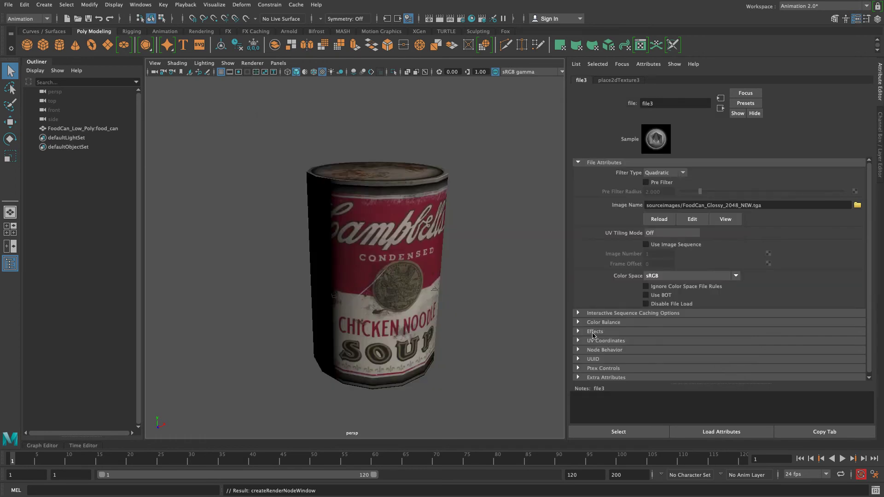
left_click_drag(536, 305, 469, 290, "alt")
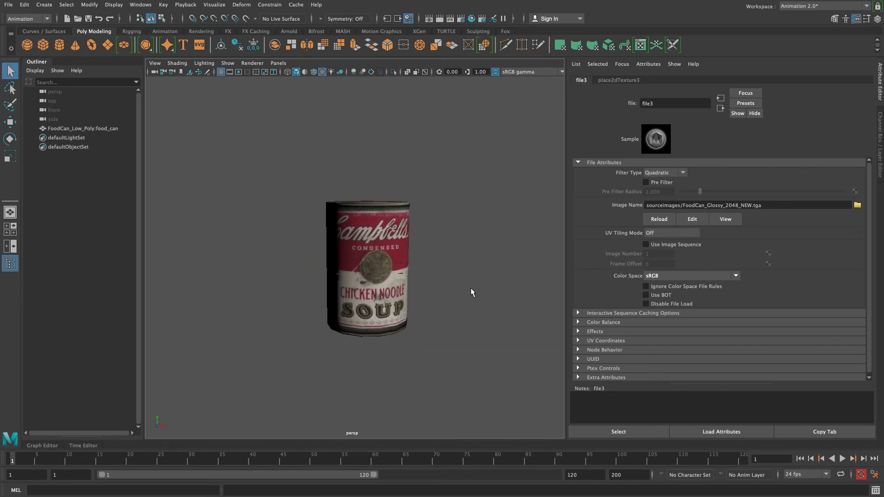
right_click_drag(470, 290, 536, 341, "alt")
left_click_drag(386, 334, 462, 270, "alt")
Preview FoodCan_Glossy_2048_NEW.tga in the image browser without reloading it, and examine the textured can from several angles
left_click(857, 206)
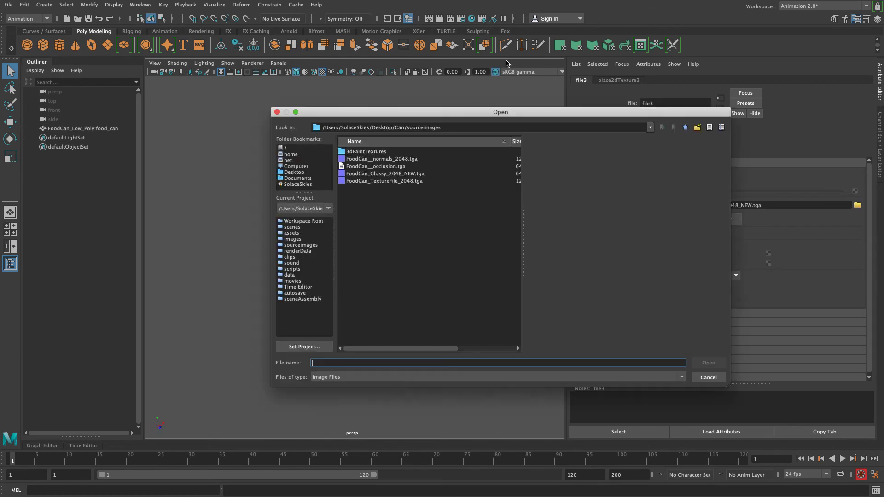
left_click(390, 174)
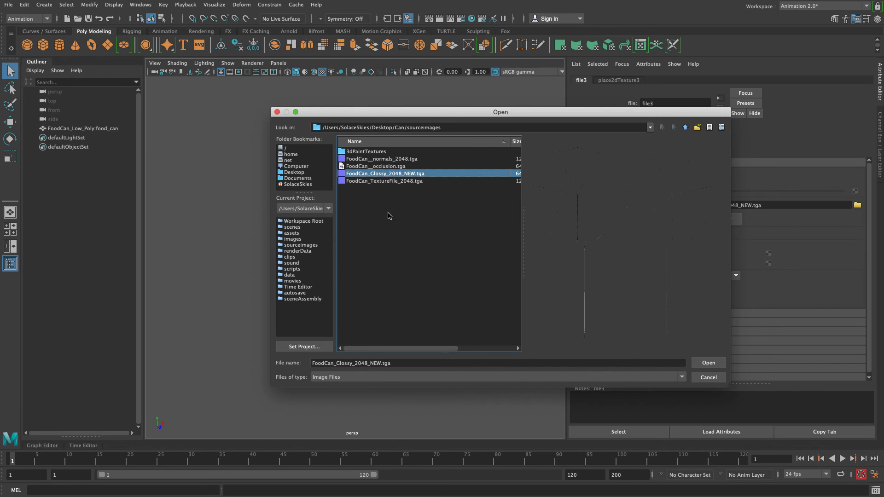
left_click(710, 378)
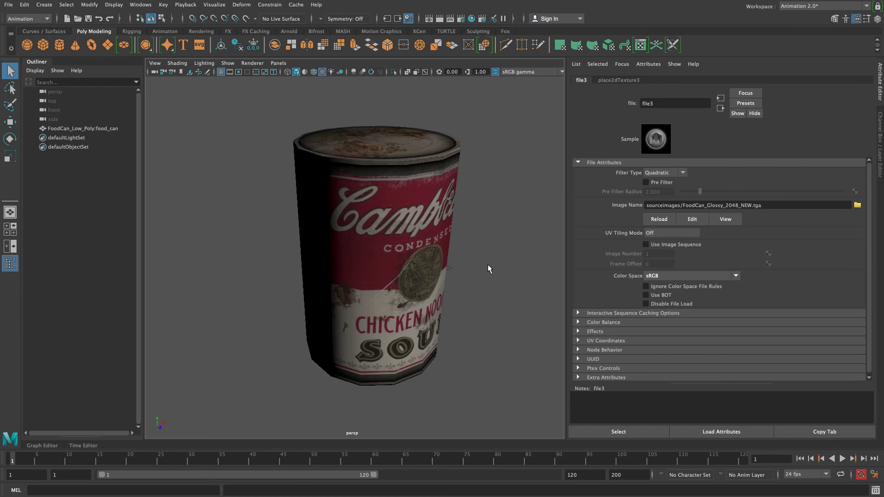
left_click_drag(481, 272, 527, 205, "alt")
mouse_move(555, 296)
left_mouse_down("alt")
mouse_move(503, 295)
mouse_move(541, 291)
left_mouse_up("alt")
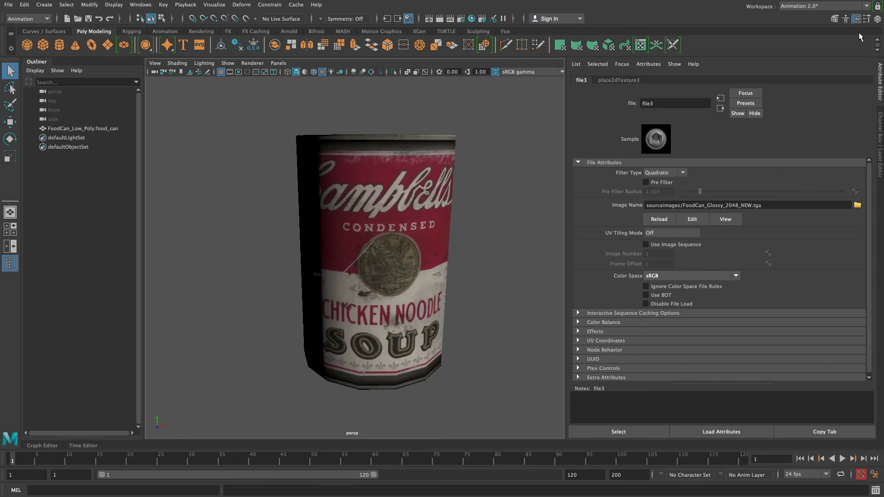
mouse_move(518, 189)
left_mouse_down("alt")
mouse_move(507, 230)
mouse_move(487, 192)
mouse_move(439, 190)
mouse_move(533, 177)
mouse_move(533, 198)
left_mouse_up("alt")
right_click_drag(529, 197, 425, 196, "alt")
left_click_drag(425, 196, 471, 235, "alt")
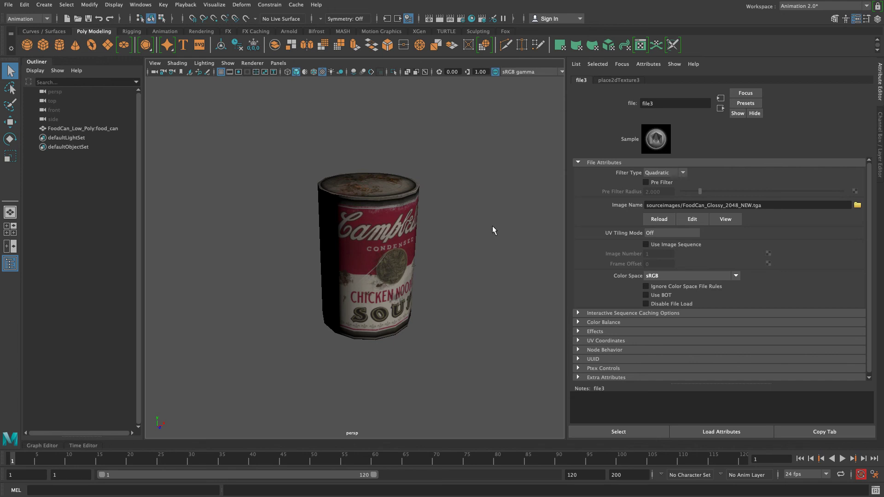